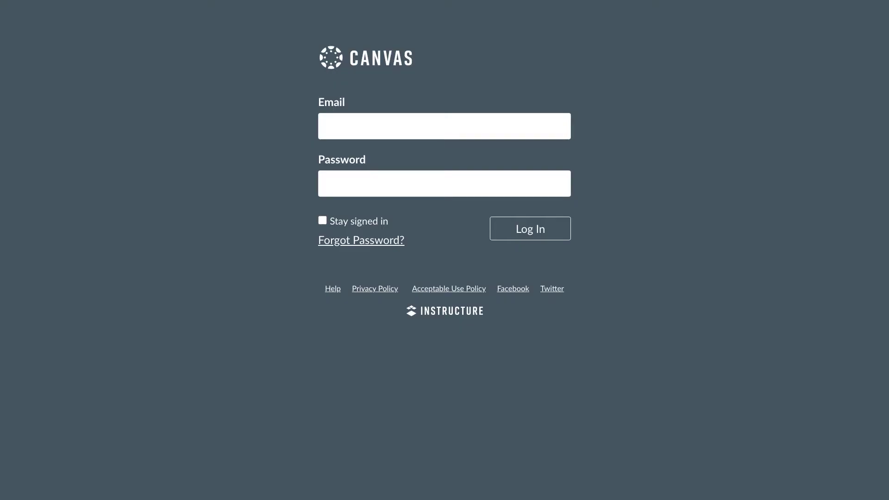
text(••••••••••••••)
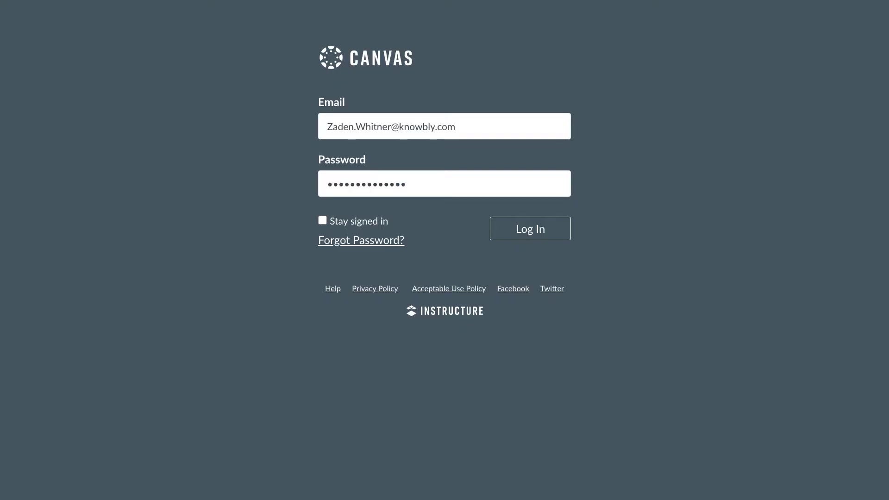
Step: Submit the Canvas email and password to log in and reach the Authorize screen
key(Tab)
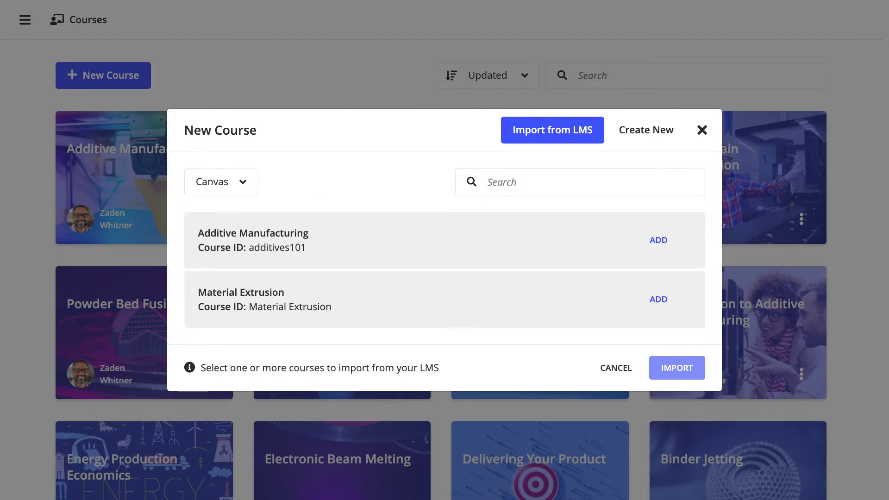
Step: Import the Additive Manufacturing and Material Extrusion courses from Canvas
click(659, 240)
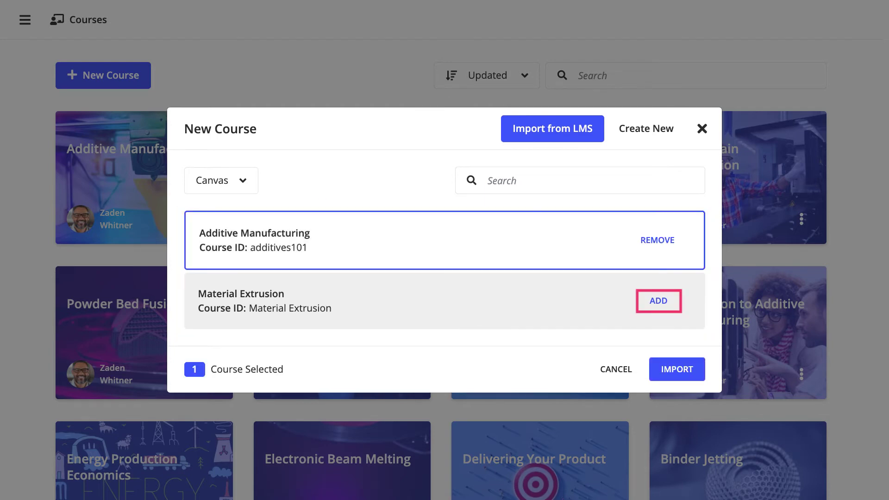
click(659, 301)
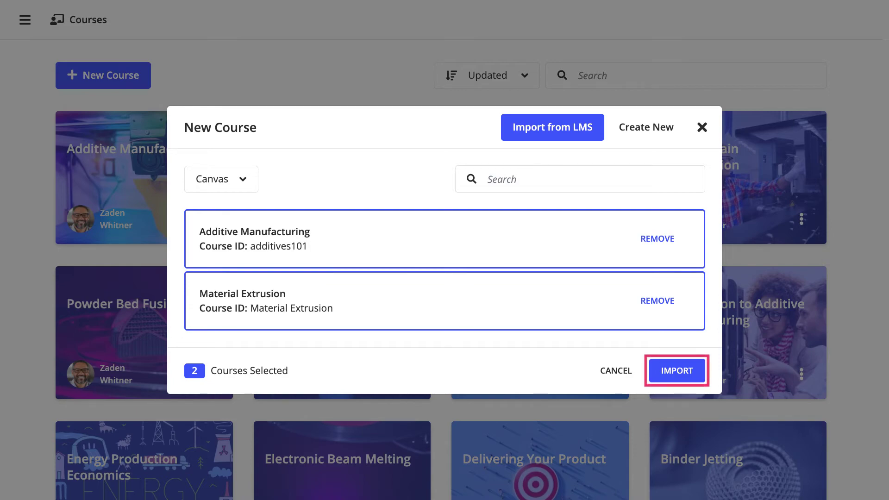
click(678, 369)
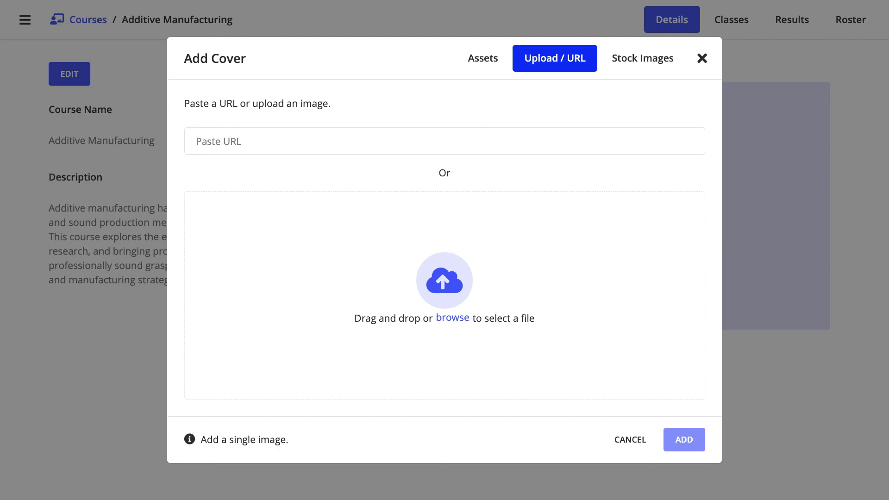
Step: Open the stock photo options in the Additive Manufacturing cover dialog
click(643, 57)
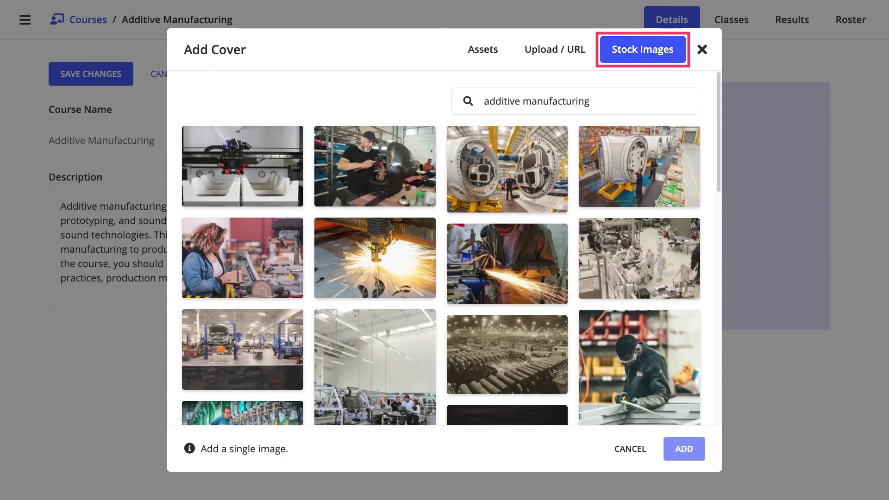
Step: Select the eMotion Tech 3D printer stock photo as the course cover
click(242, 166)
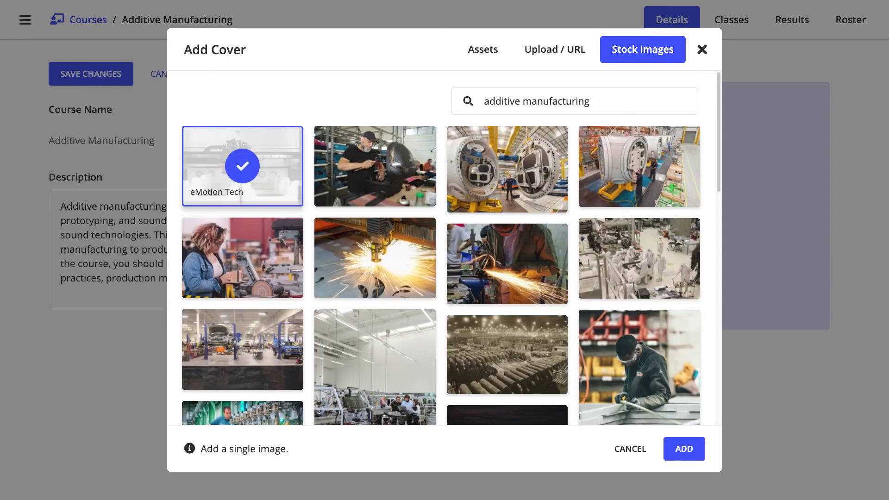